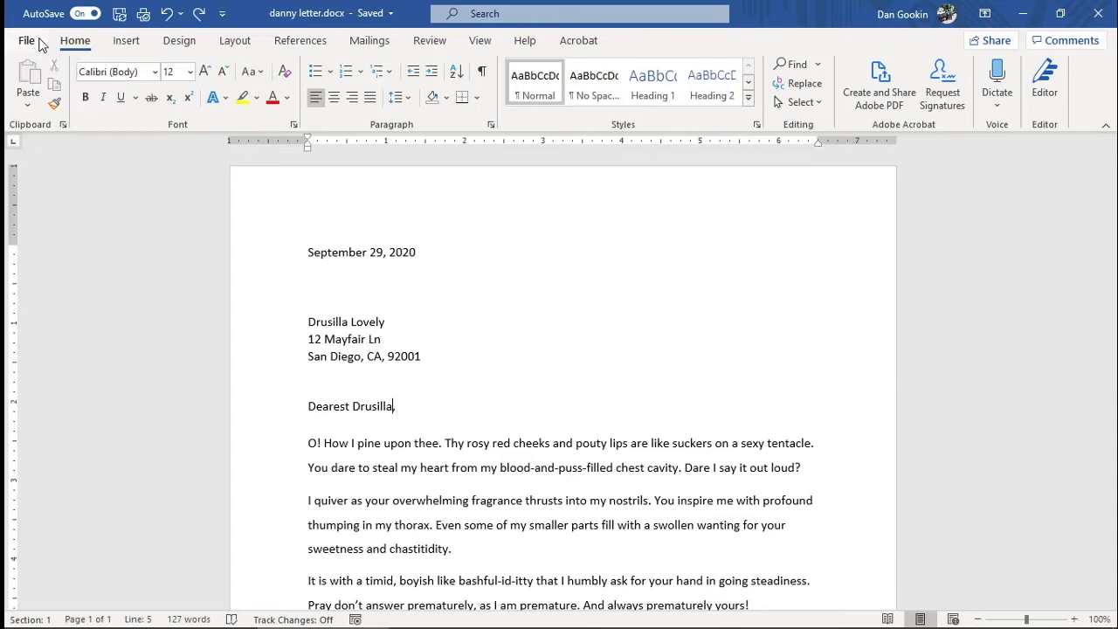
pyautogui.scroll(-3, 611, 353)
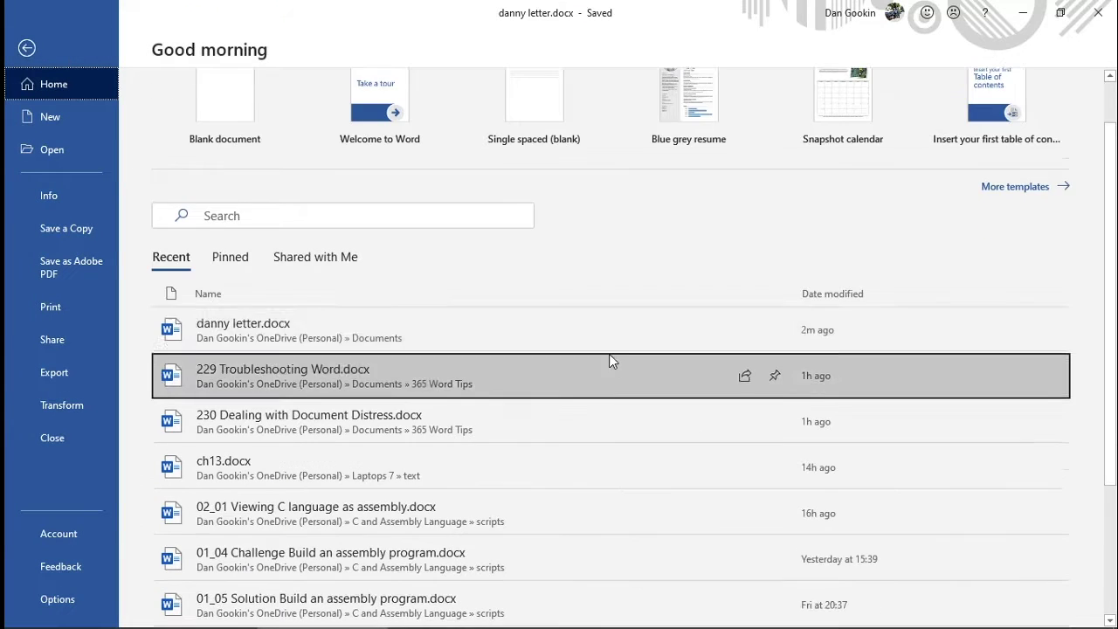
pyautogui.scroll(1, 482, 442)
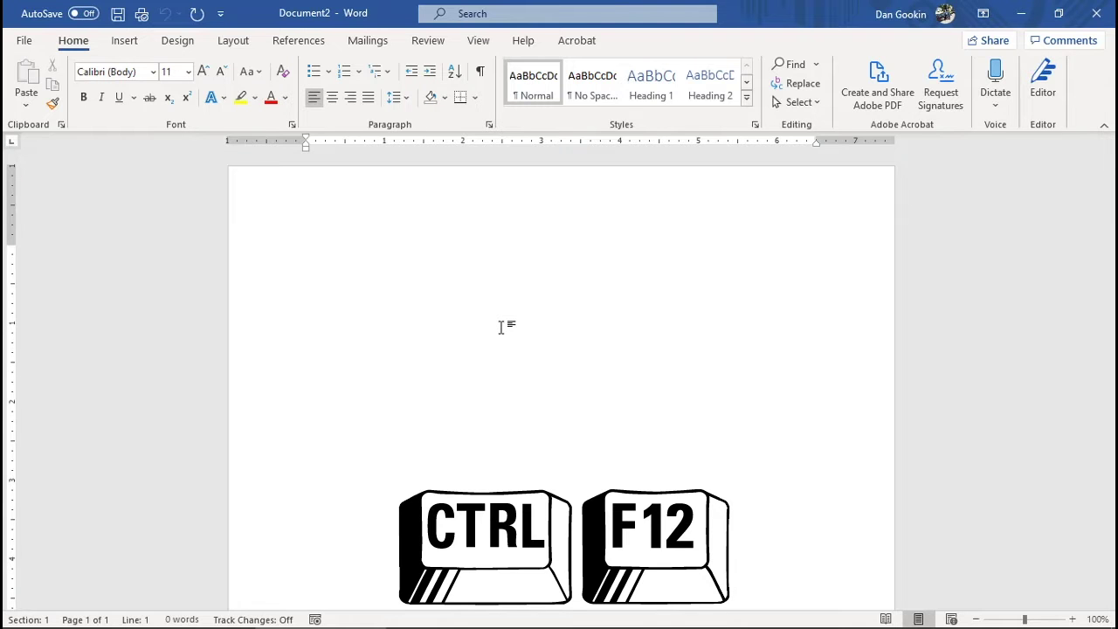
# - Bring up the Open dialog for the local Documents folder and limit the listed files to All Word Documents
pyautogui.hotkey('ctrl', 'F12')
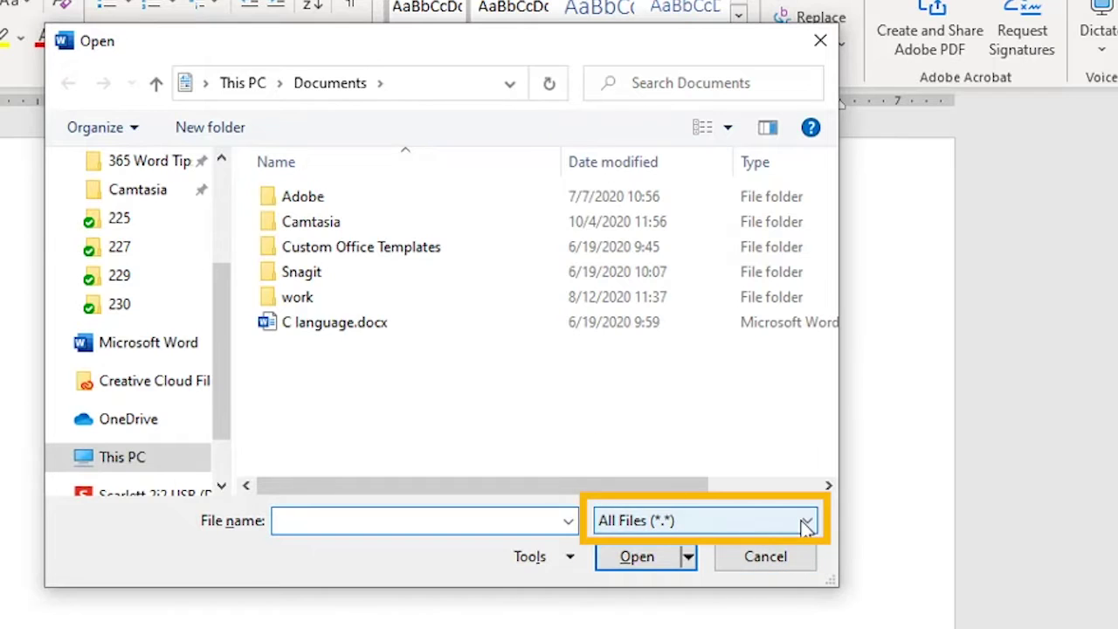
pyautogui.click(805, 524)
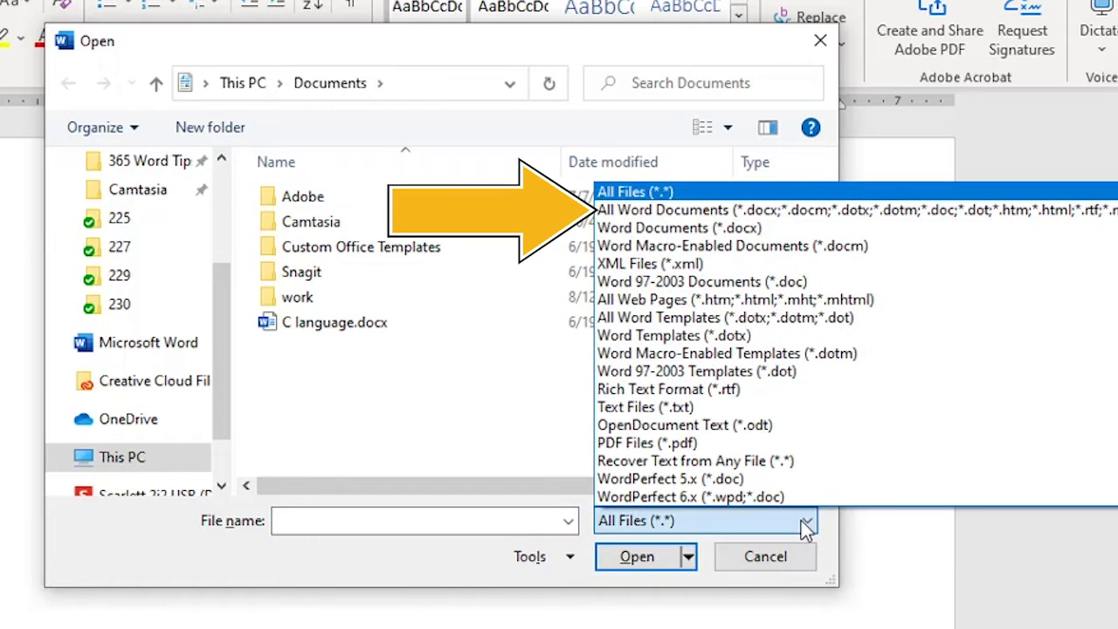
pyautogui.click(772, 209)
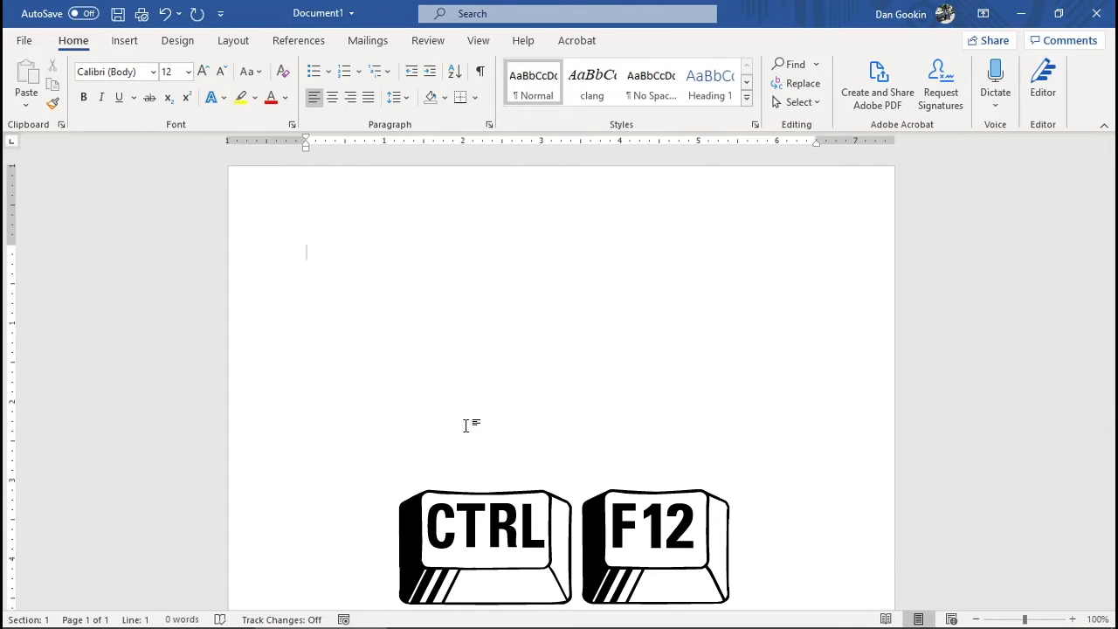
# - Open C language.docx from the Documents folder using the Open and Repair option
pyautogui.hotkey('ctrl', 'F12')
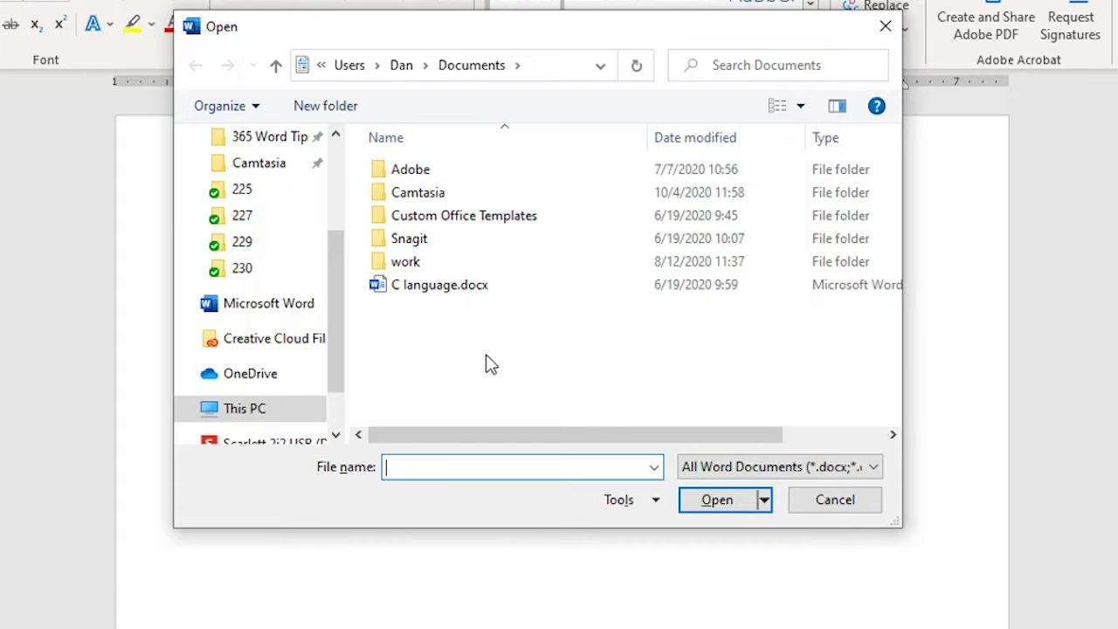
pyautogui.click(474, 295)
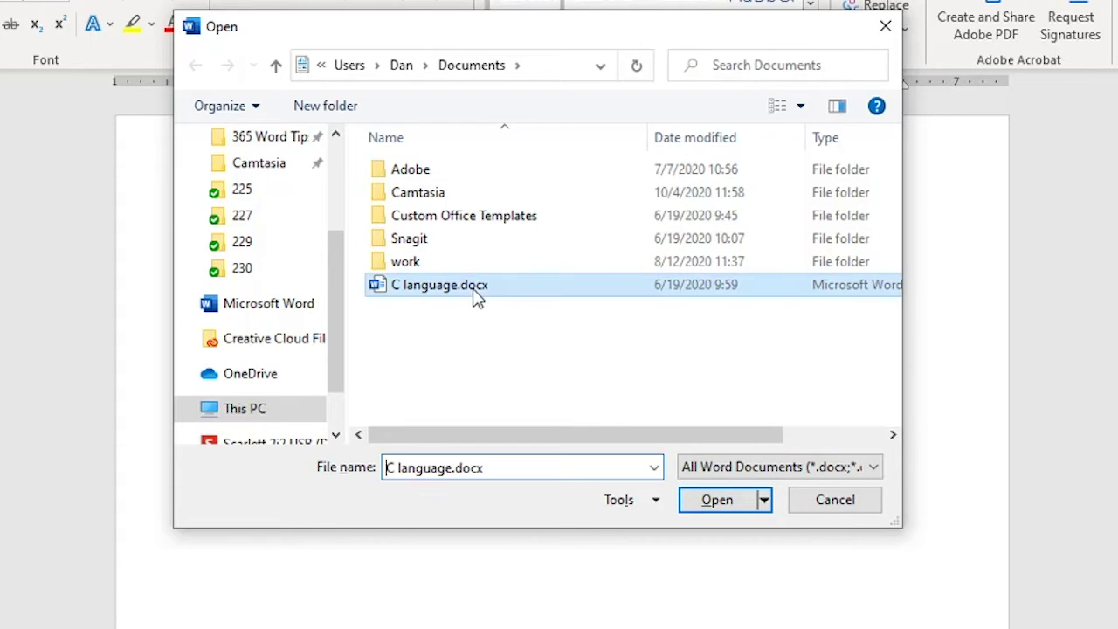
pyautogui.click(764, 499)
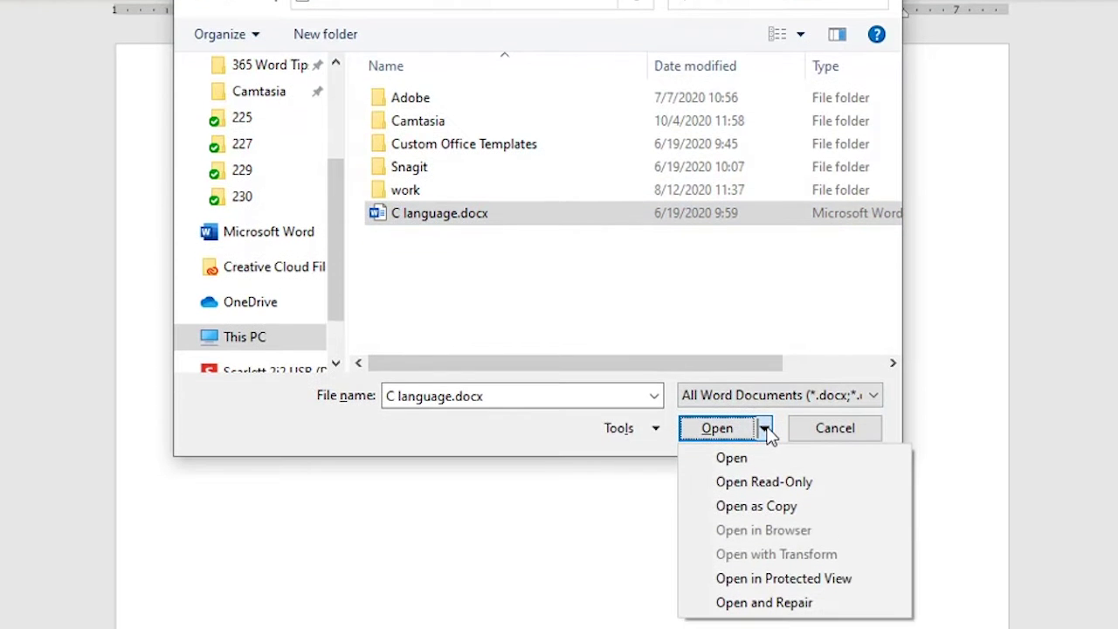
pyautogui.click(777, 602)
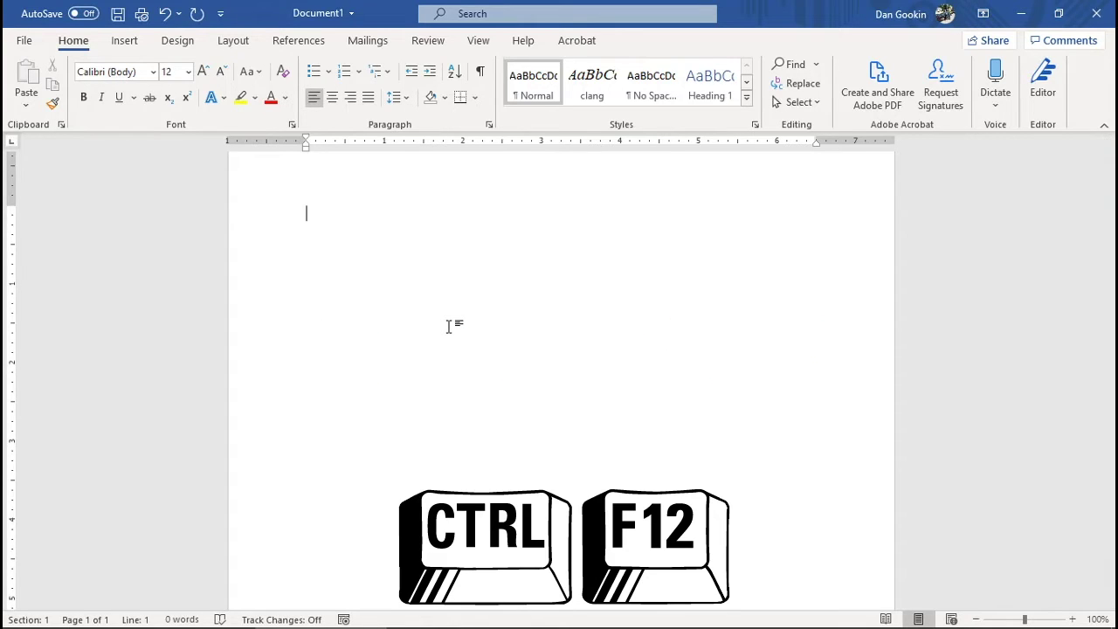
# - Open C language.docx with the Recover Text from Any File type and dismiss the list of repairs
pyautogui.hotkey('ctrl', 'F12')
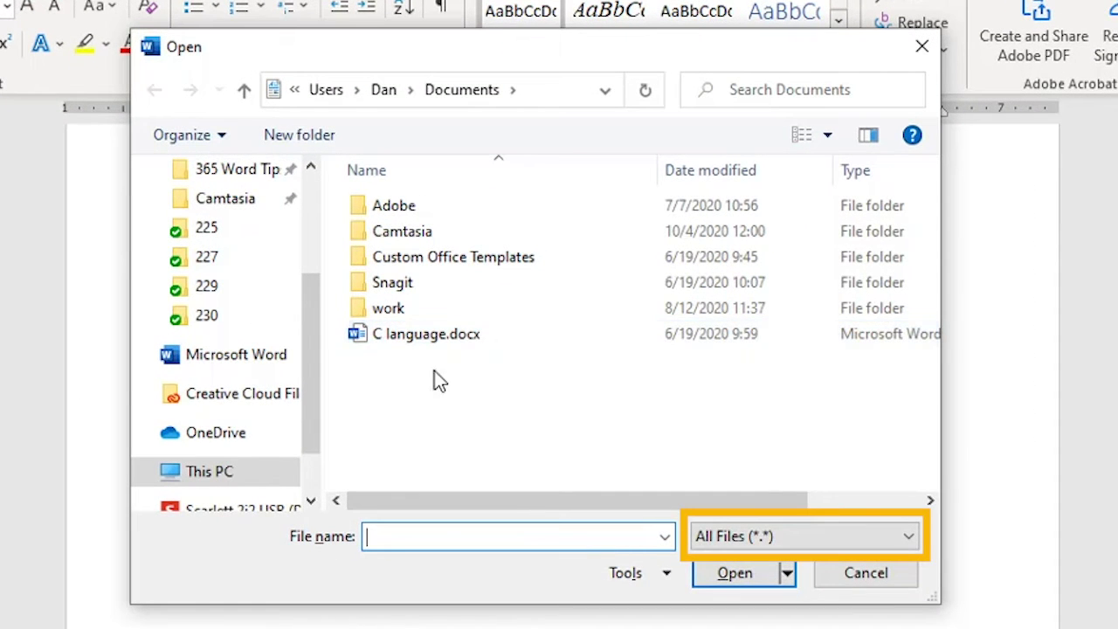
pyautogui.click(757, 532)
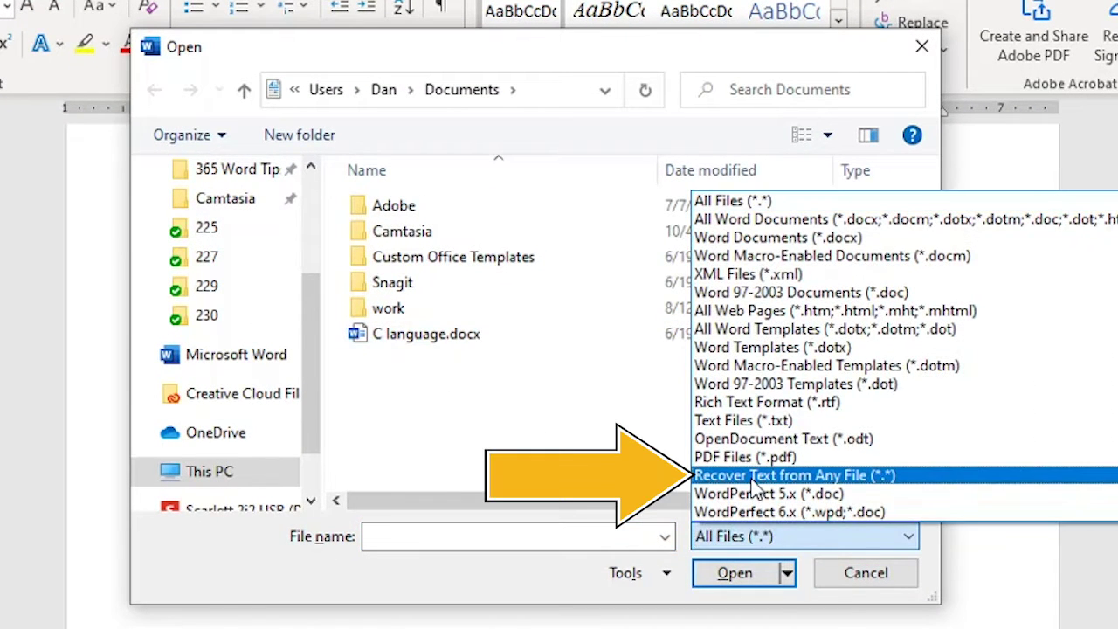
pyautogui.click(753, 480)
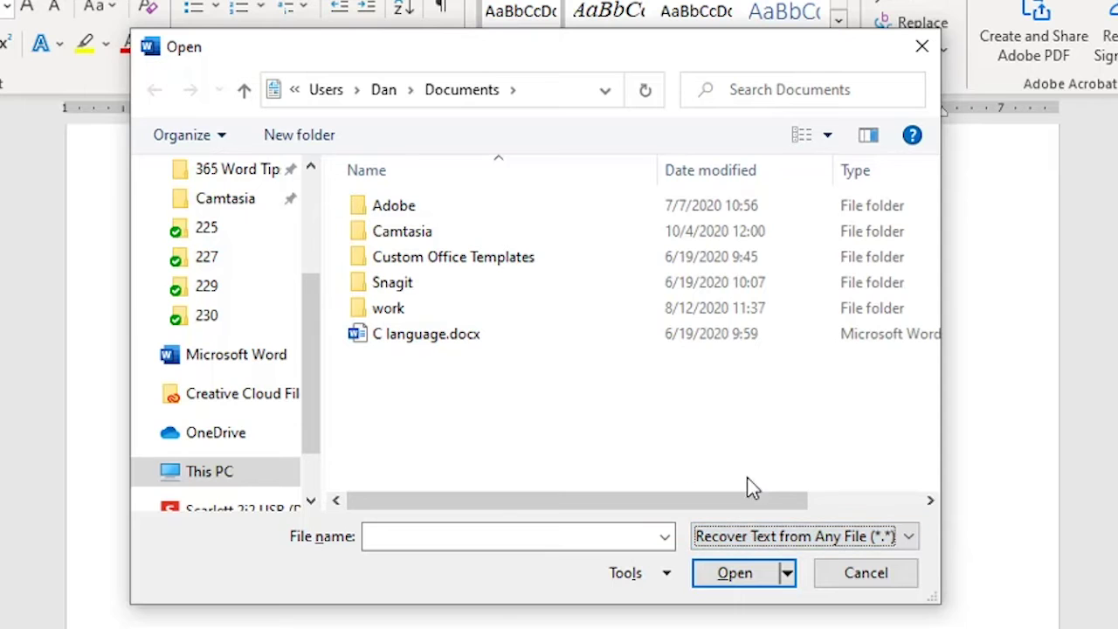
pyautogui.click(436, 334)
pyautogui.click(729, 572)
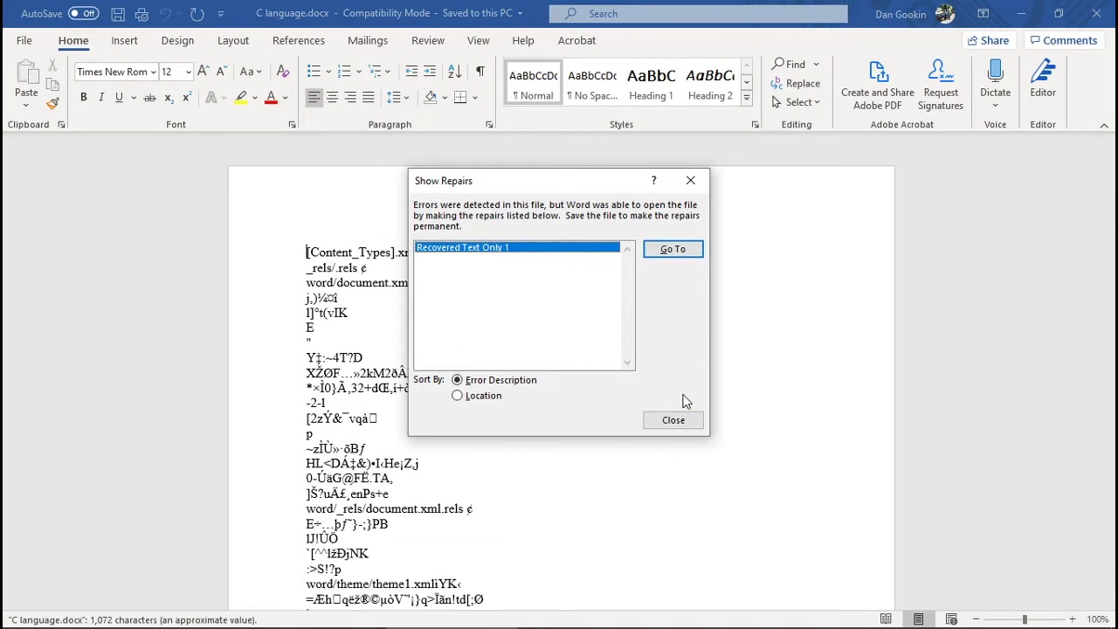
pyautogui.click(681, 422)
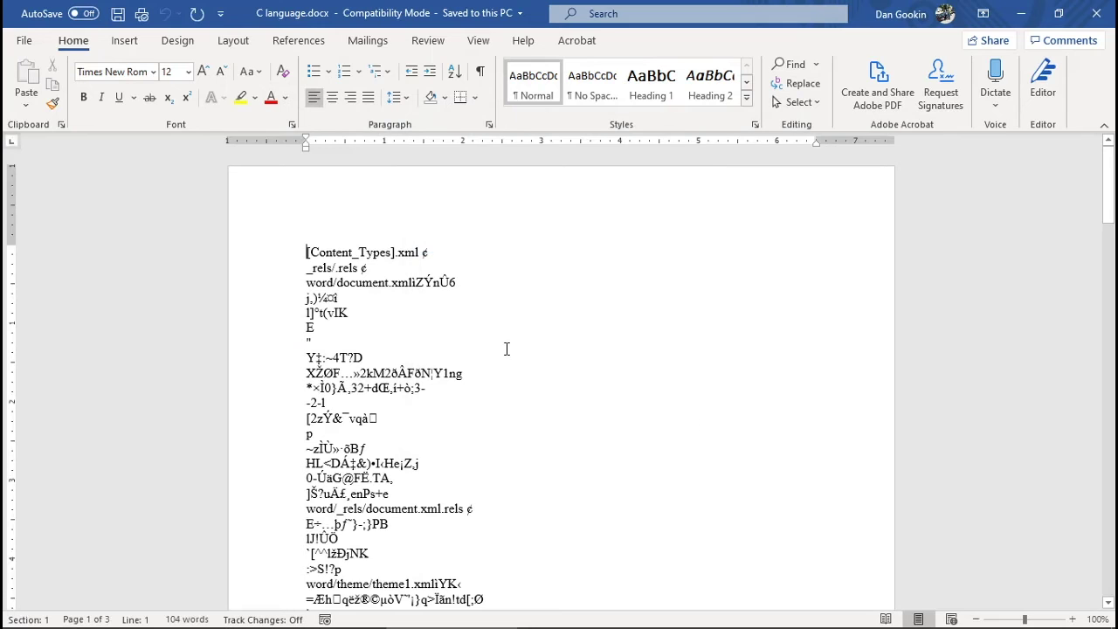
# - Select the recovered text from the first line down through the visible part of the first page
pyautogui.scroll(-1, 506, 379)
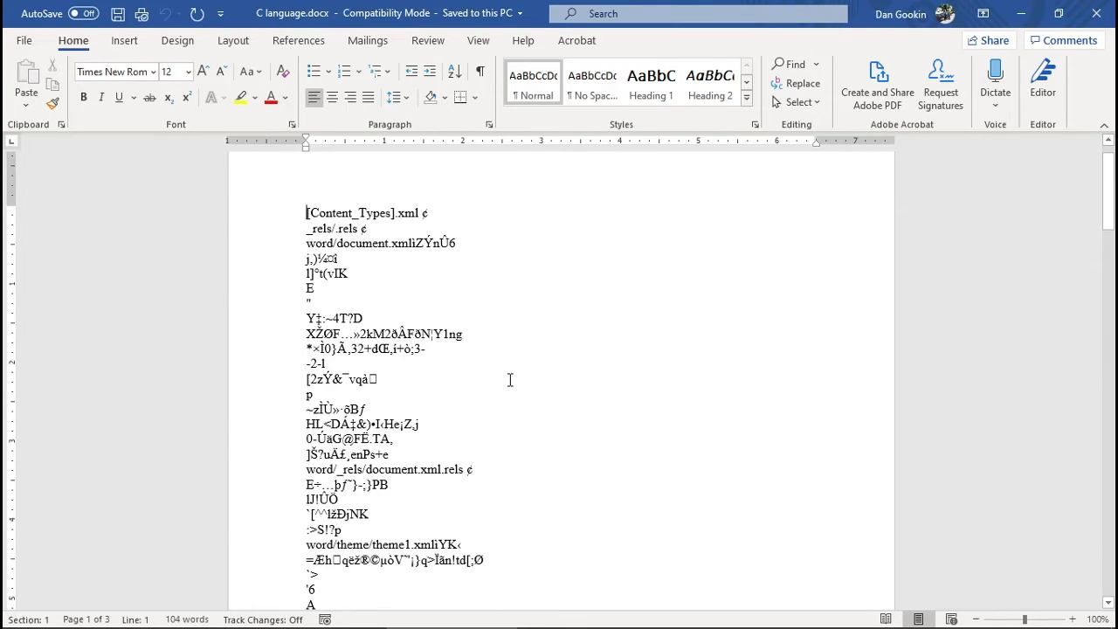
pyautogui.scroll(1, 511, 379)
pyautogui.moveTo(305, 253); pyautogui.dragTo(497, 599)
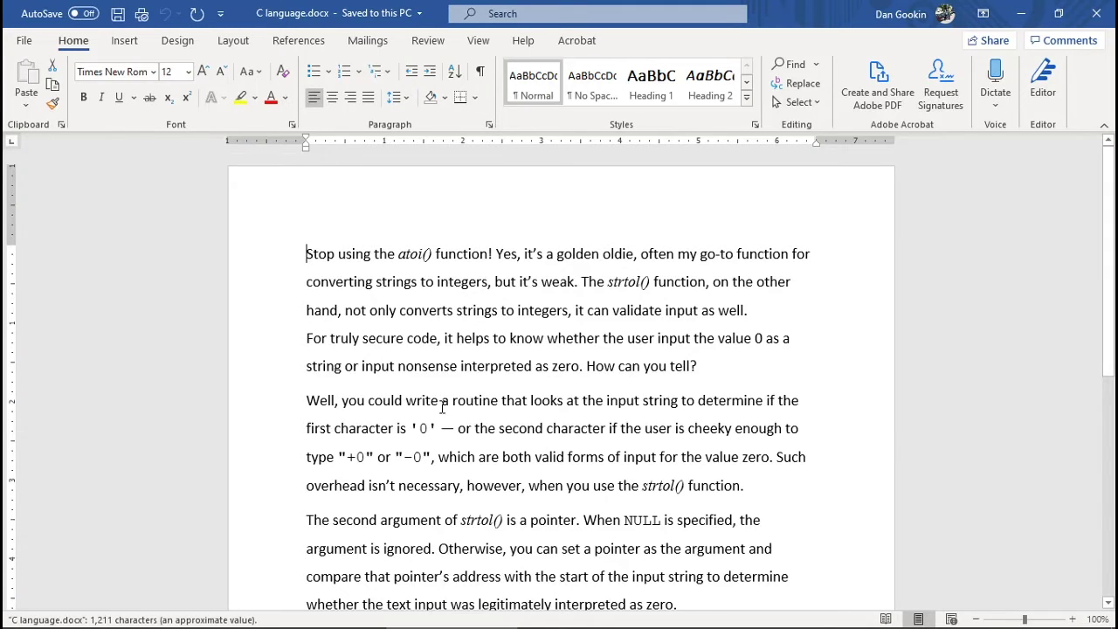
pyautogui.scroll(-4, 445, 419)
pyautogui.scroll(4, 453, 425)
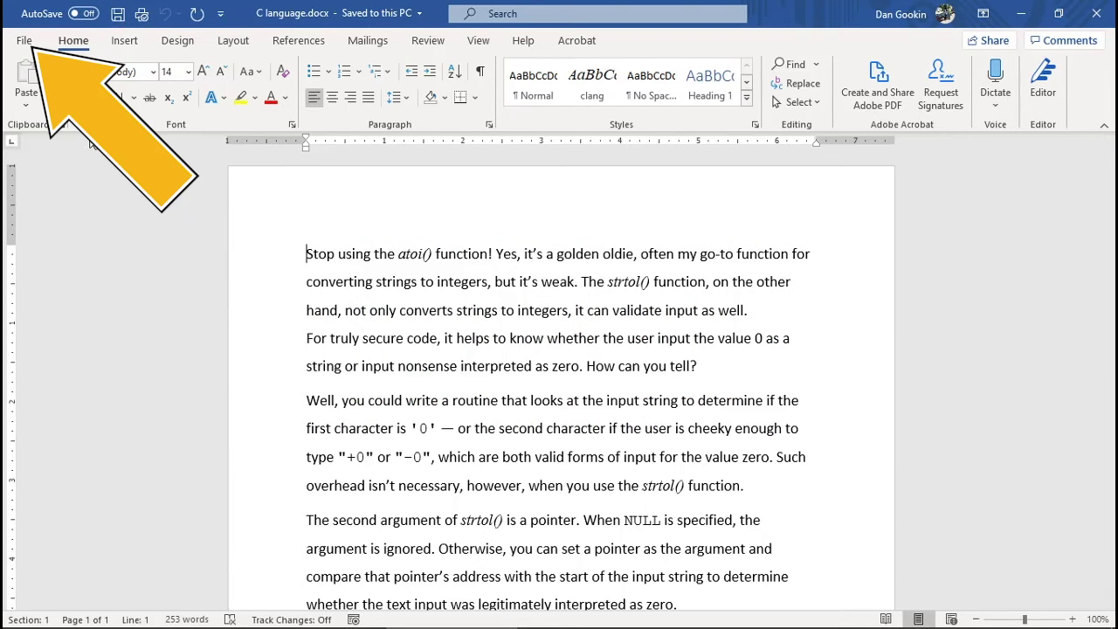
# - Open the Templates and Add-ins settings by choosing to manage Templates in the Word add-in options
pyautogui.click(28, 41)
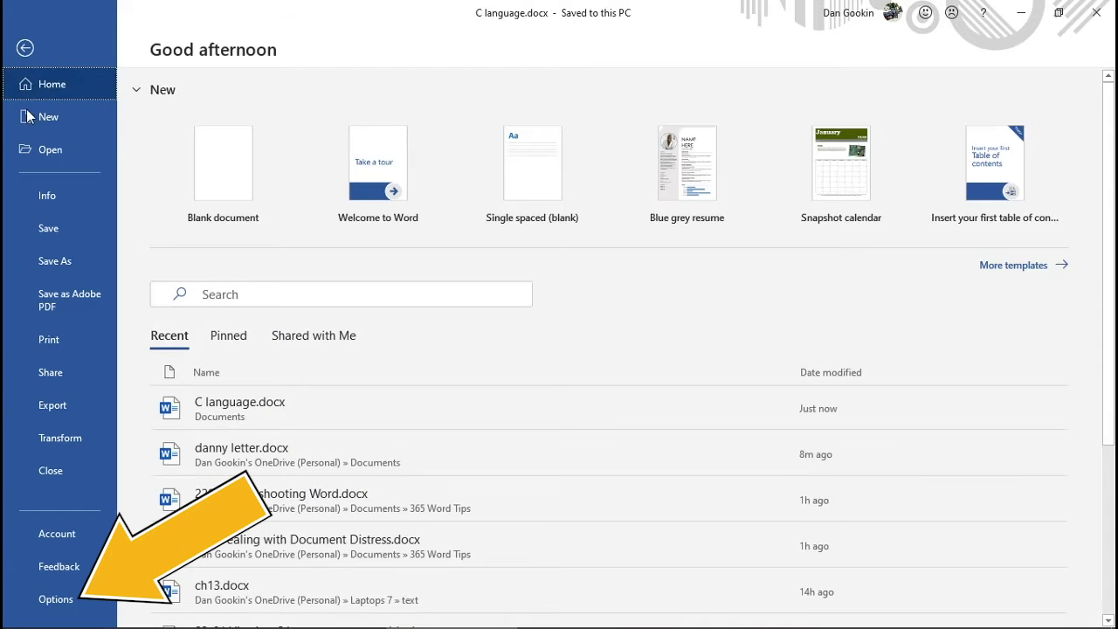
pyautogui.click(54, 599)
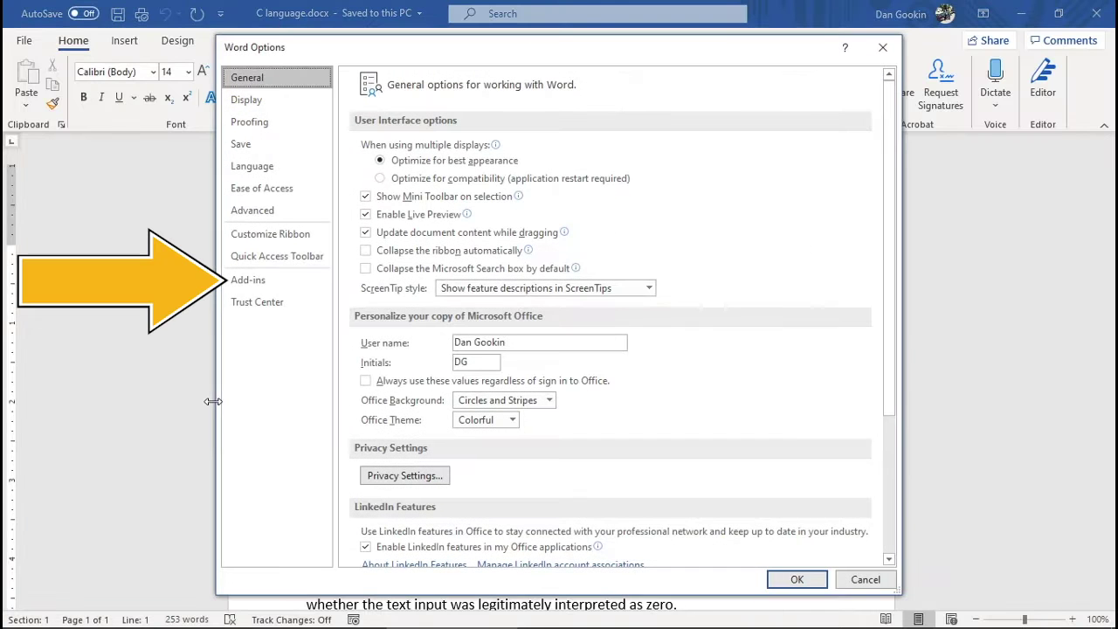
pyautogui.click(262, 281)
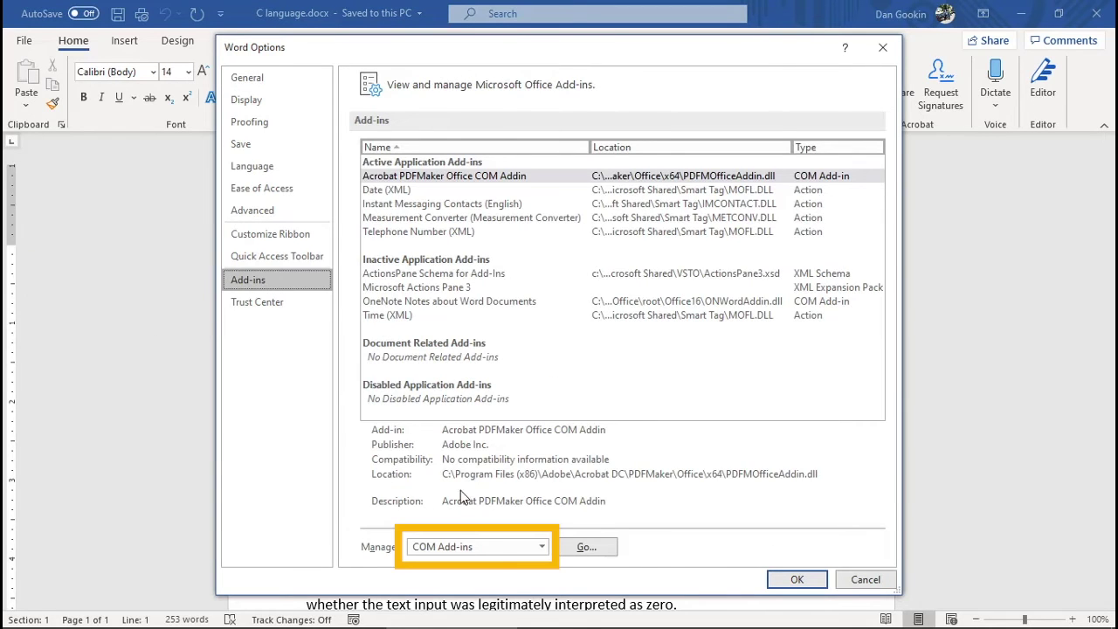
pyautogui.click(535, 547)
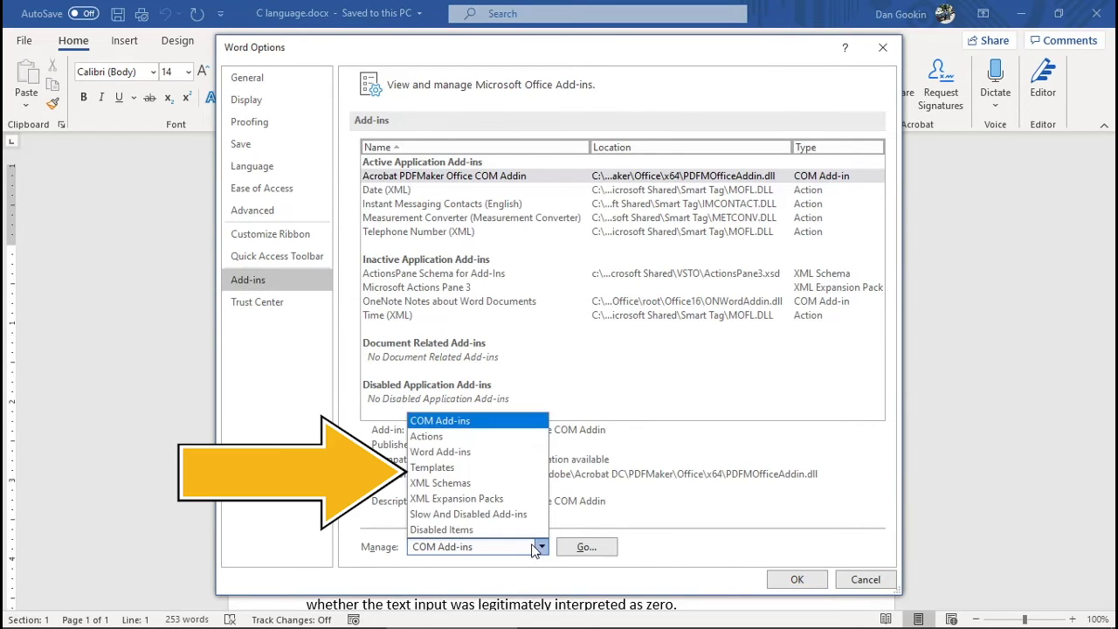
pyautogui.click(499, 469)
pyautogui.click(584, 548)
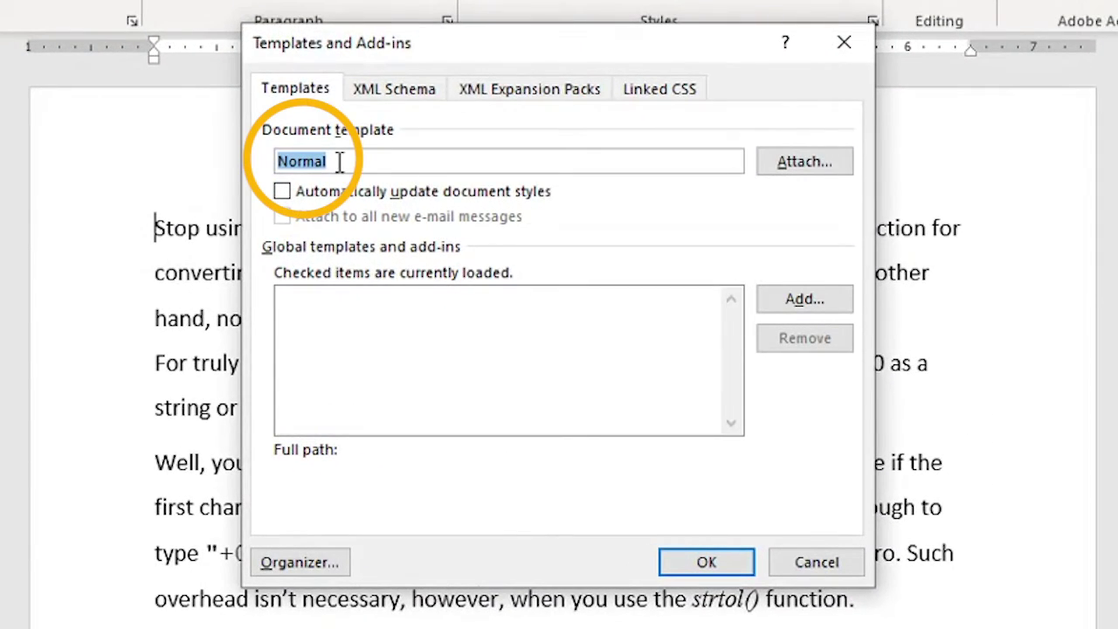
# - Attach the Normal.dotm template to the document and enable automatic updating of document styles
pyautogui.click(785, 170)
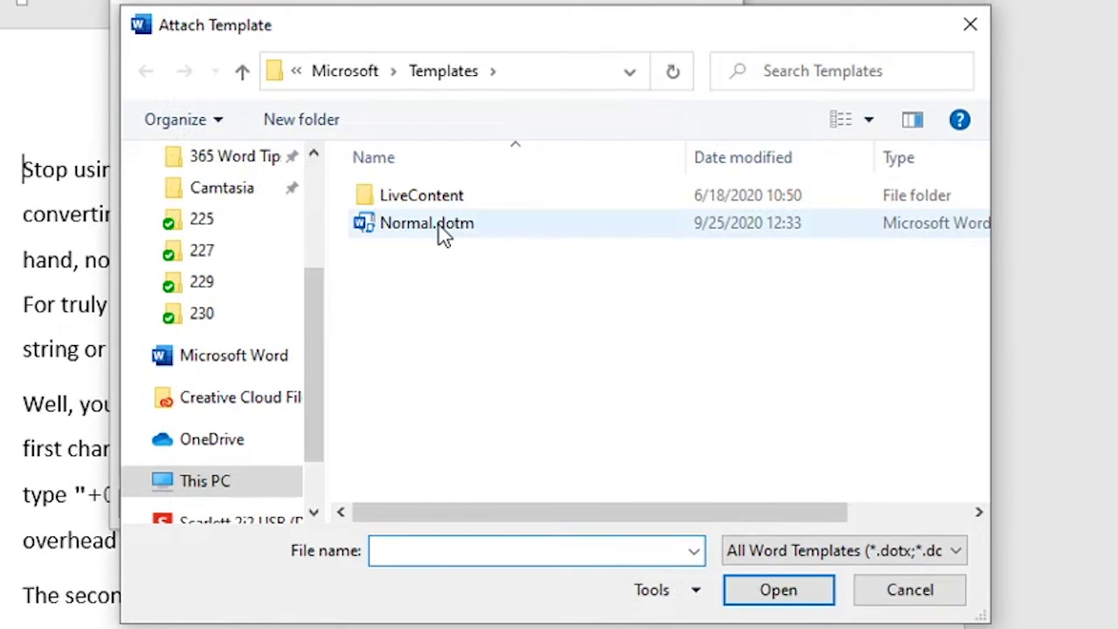
pyautogui.click(440, 230)
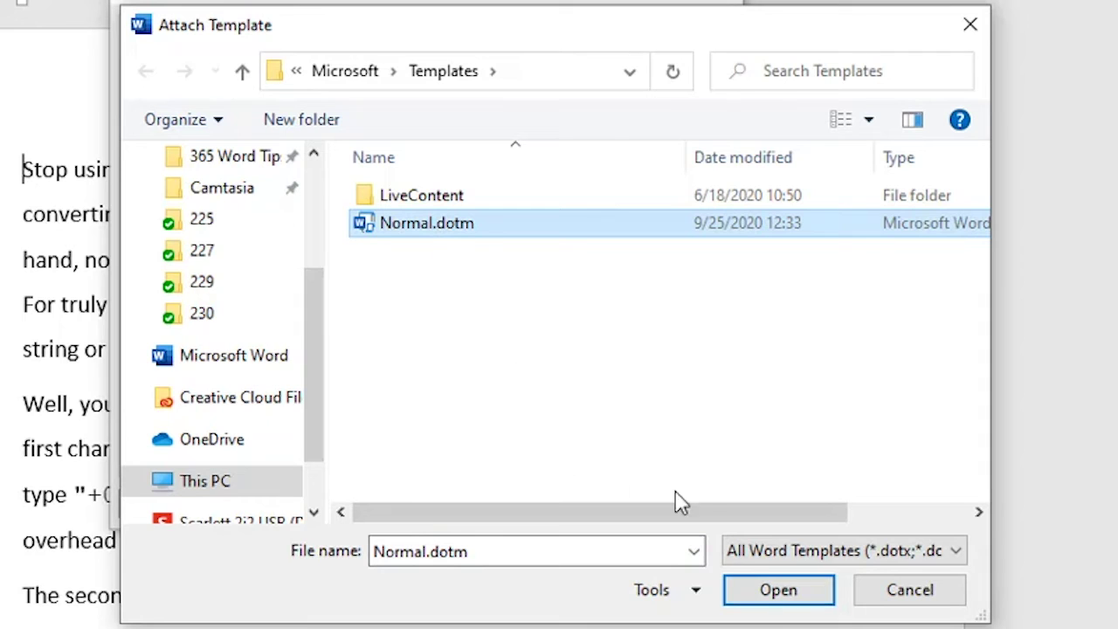
pyautogui.click(765, 591)
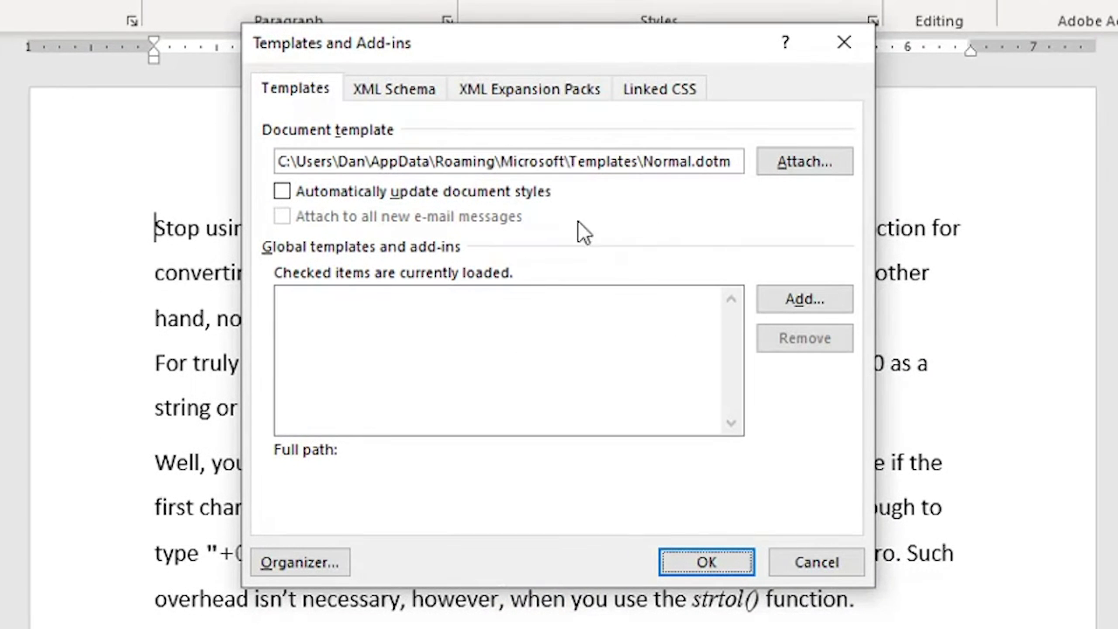
pyautogui.click(284, 194)
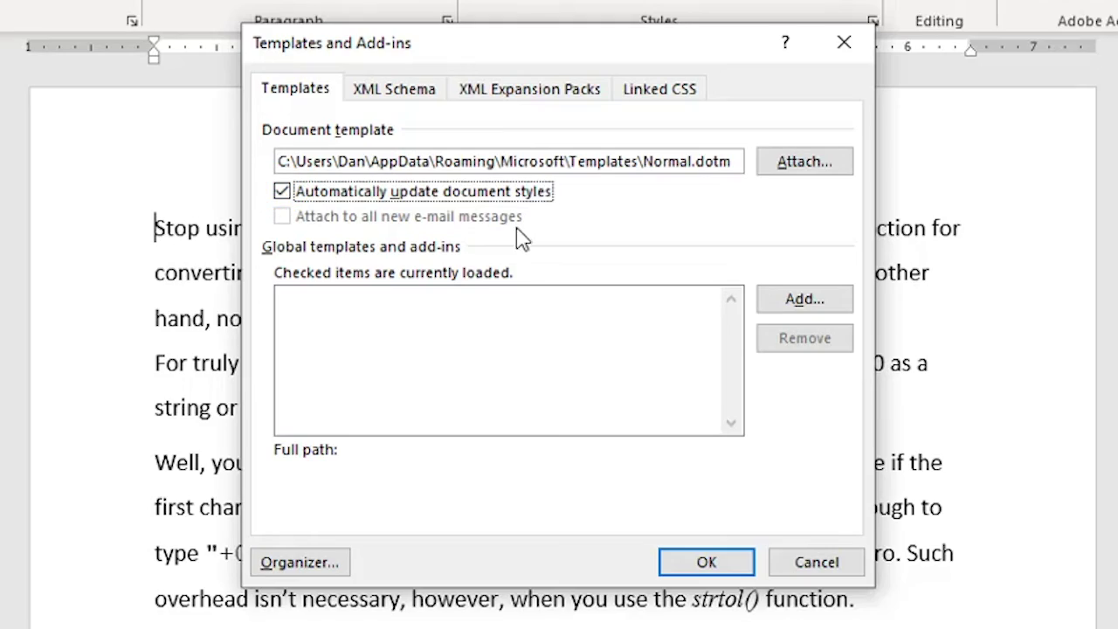
pyautogui.click(704, 562)
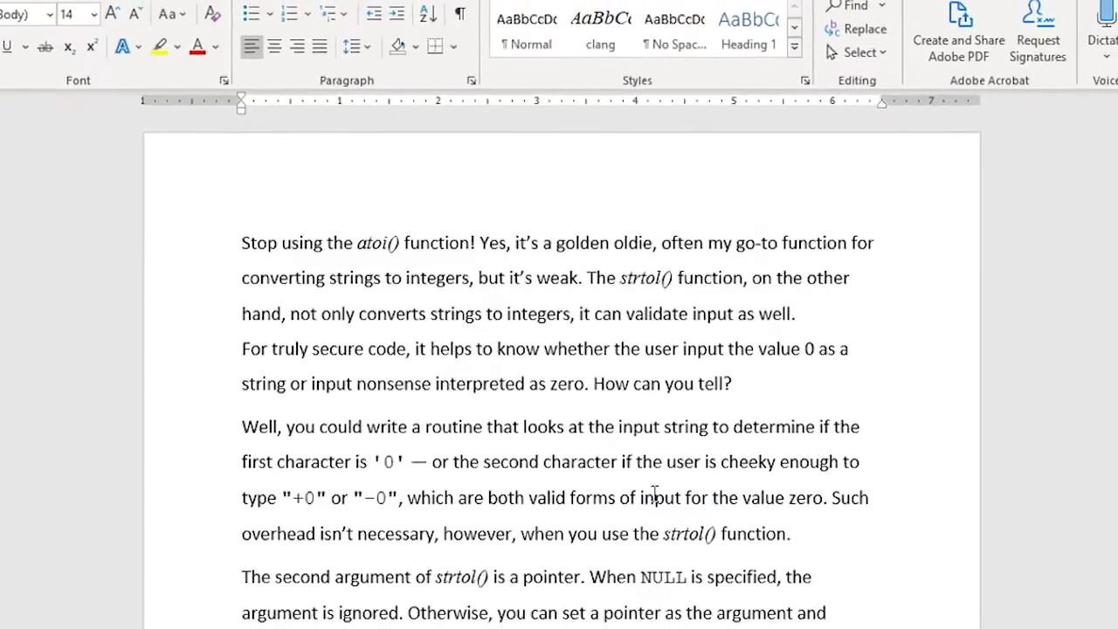